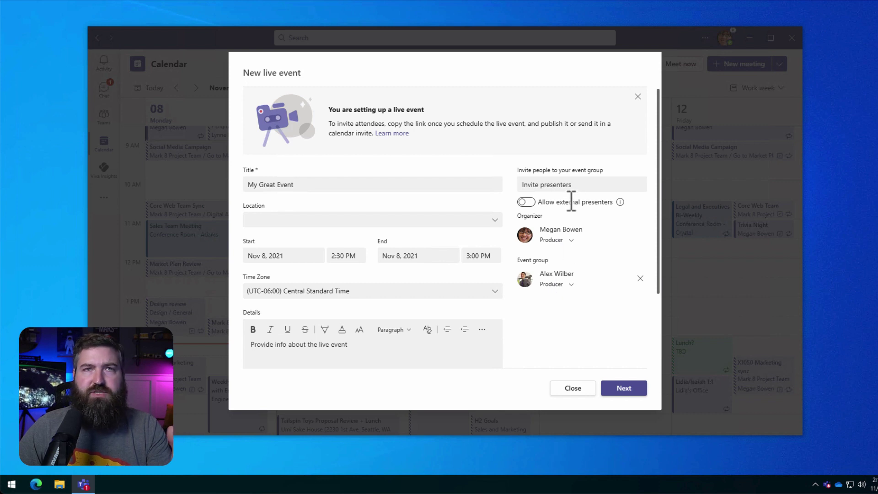
# Enable Q&A and schedule My Great Event as an org-wide live event produced in Teams.
pyautogui.click(617, 390)
pyautogui.scroll(-5, 521, 318)
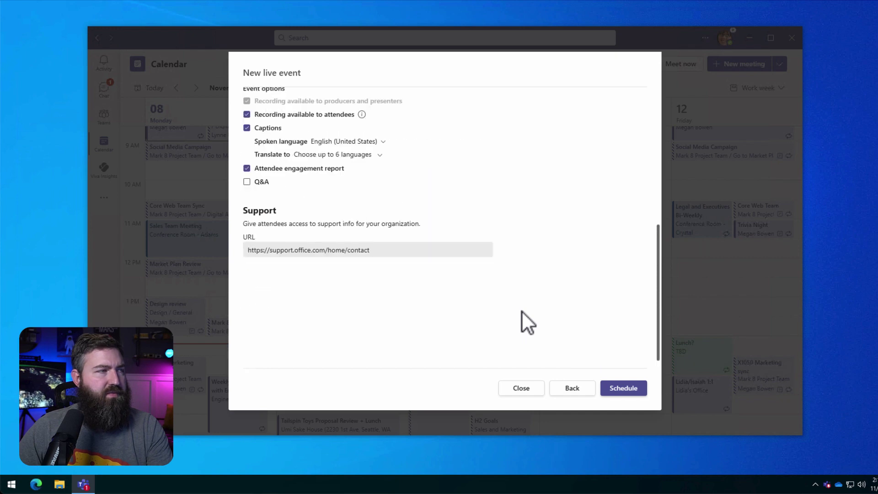
pyautogui.click(247, 182)
pyautogui.scroll(5, 473, 257)
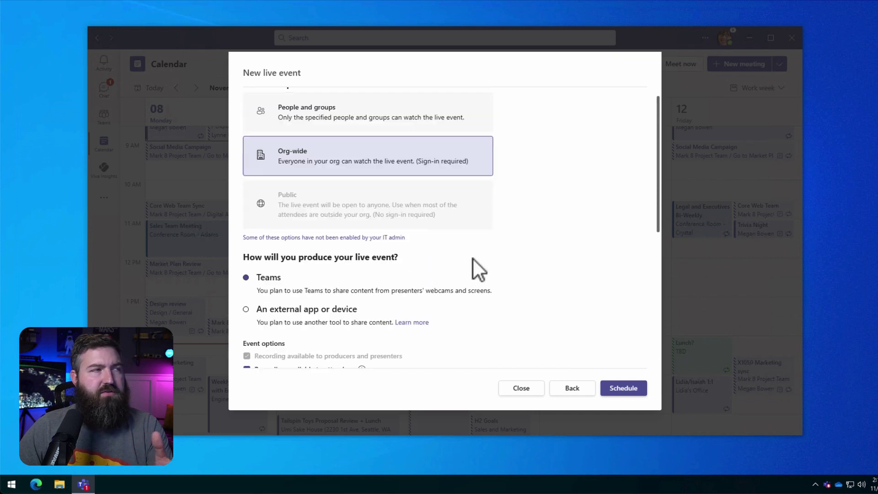
pyautogui.click(613, 389)
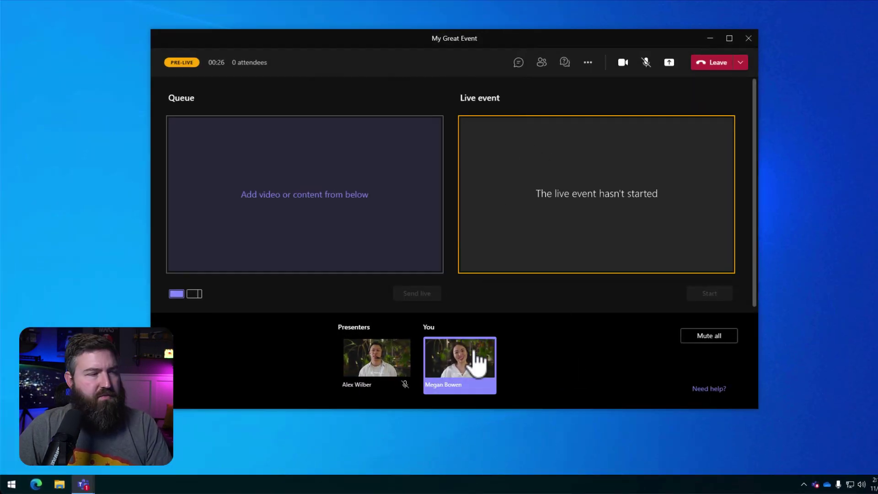
# Send the presenter's video live and start broadcasting My Great Event.
pyautogui.click(381, 372)
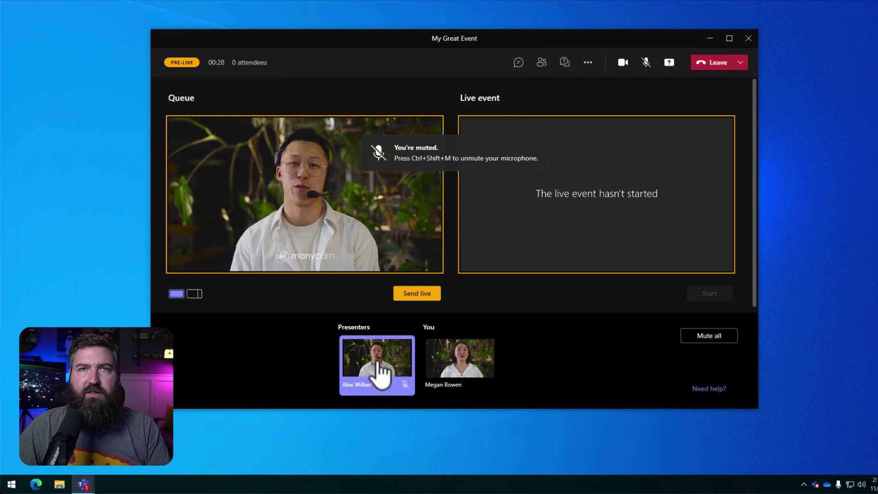
pyautogui.click(424, 295)
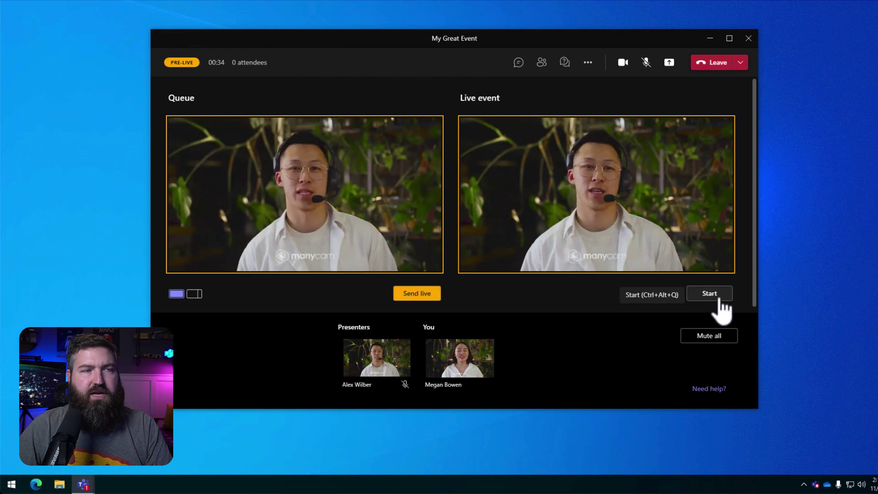
pyautogui.click(718, 295)
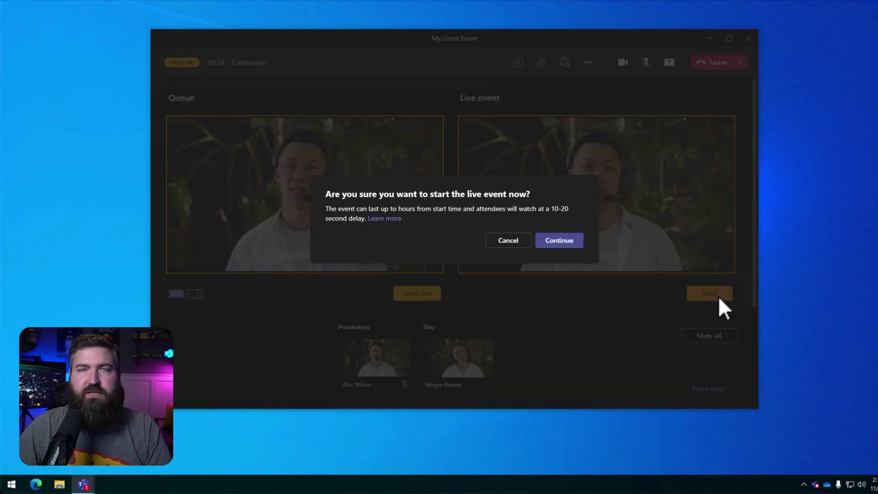
pyautogui.click(570, 241)
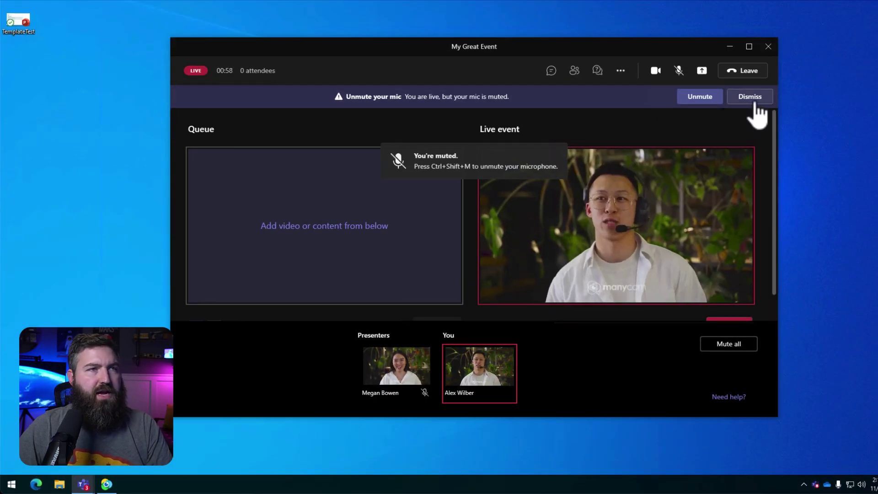
# Dismiss the 'Unmute your mic' warning banner while the broadcast continues.
pyautogui.click(754, 101)
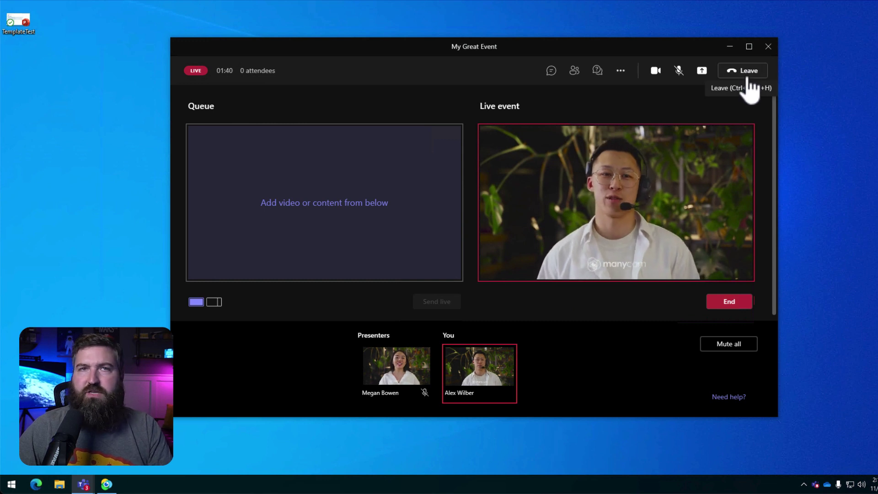
# End the My Great Event broadcast and confirm ending it now.
pyautogui.click(731, 303)
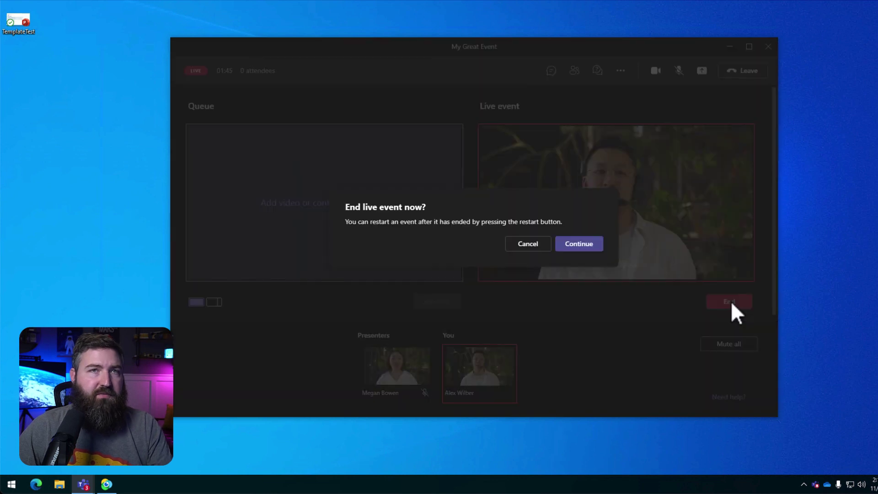
pyautogui.click(577, 247)
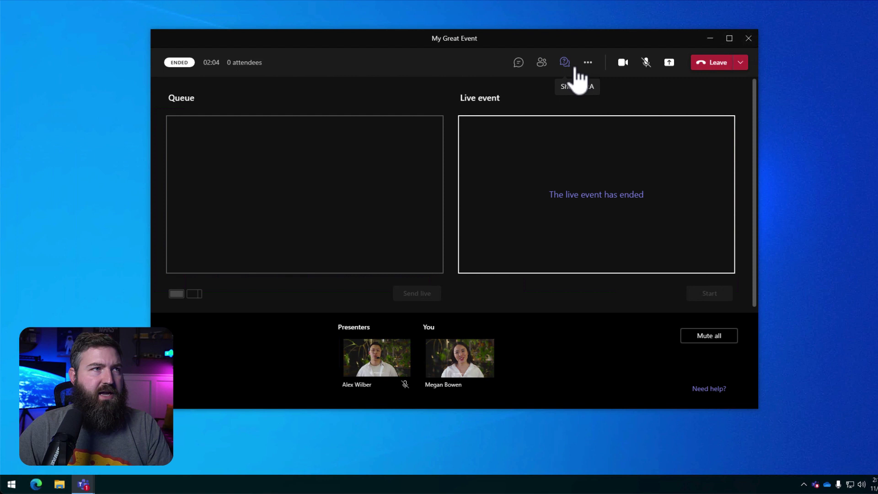
# Post the Q&A announcement 'Sorry we're having technical difficulties, we'll be right back!' to attendees.
pyautogui.click(571, 64)
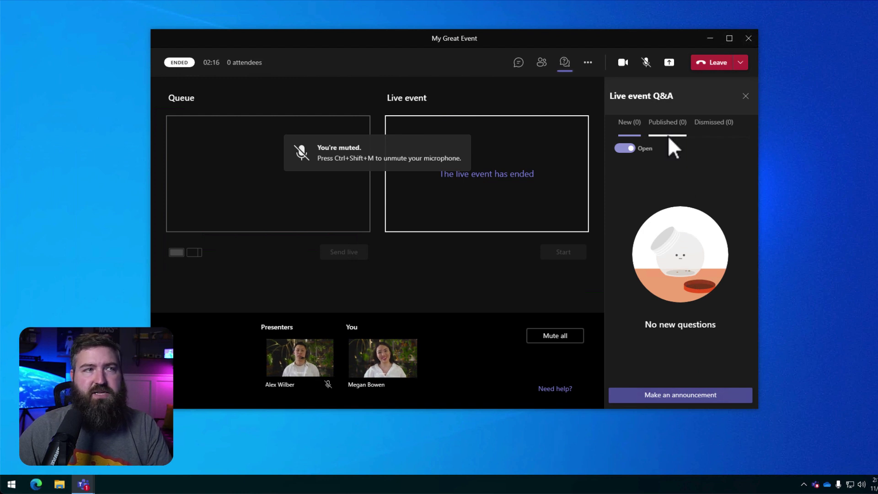
pyautogui.click(667, 395)
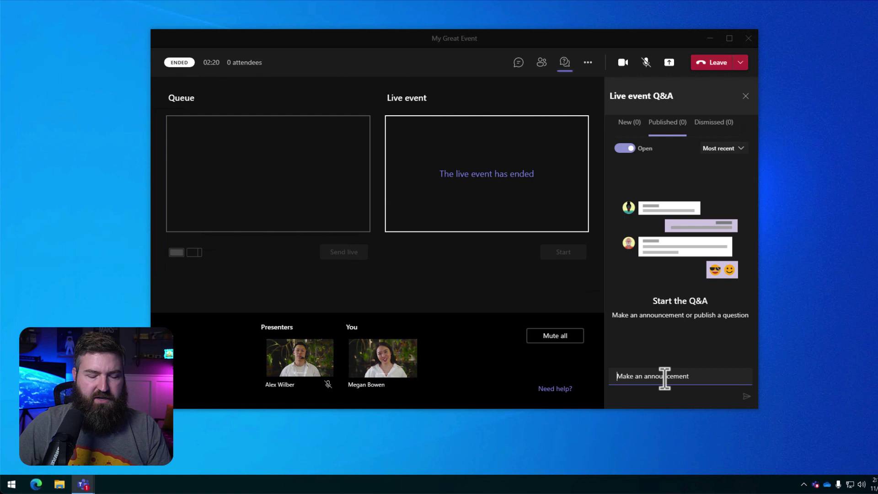
pyautogui.write('So')
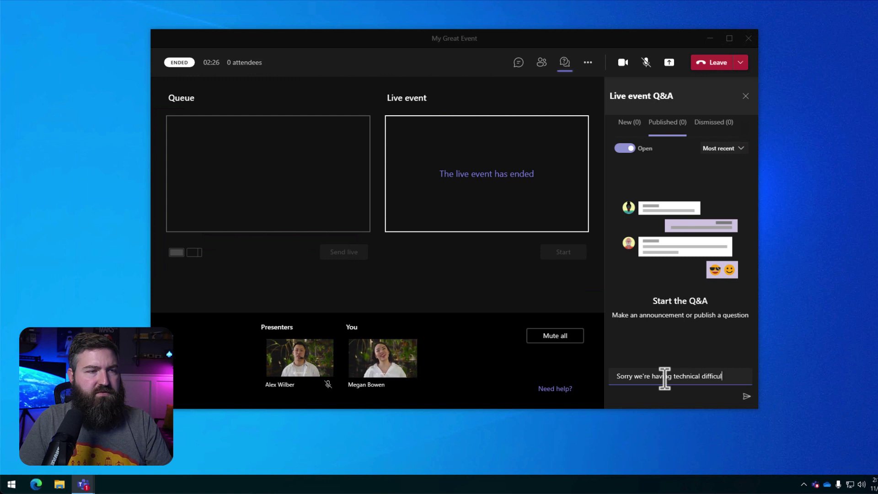
pyautogui.write("e'll be")
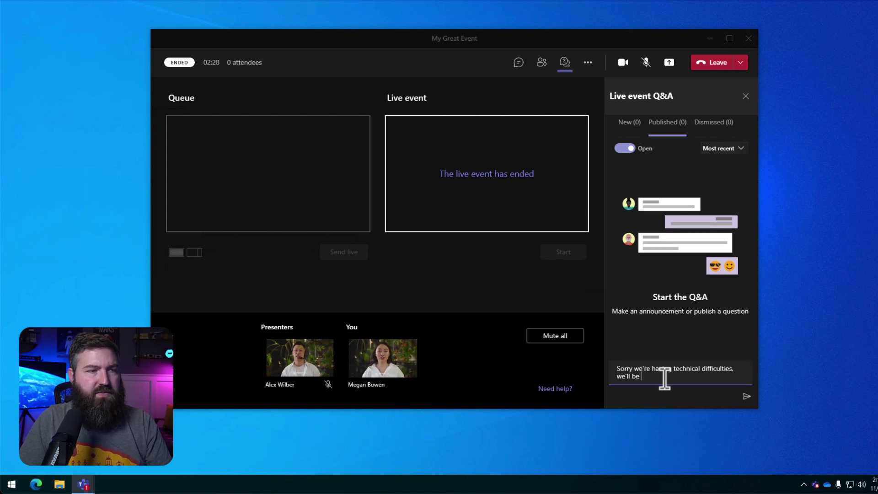
pyautogui.write('right back!')
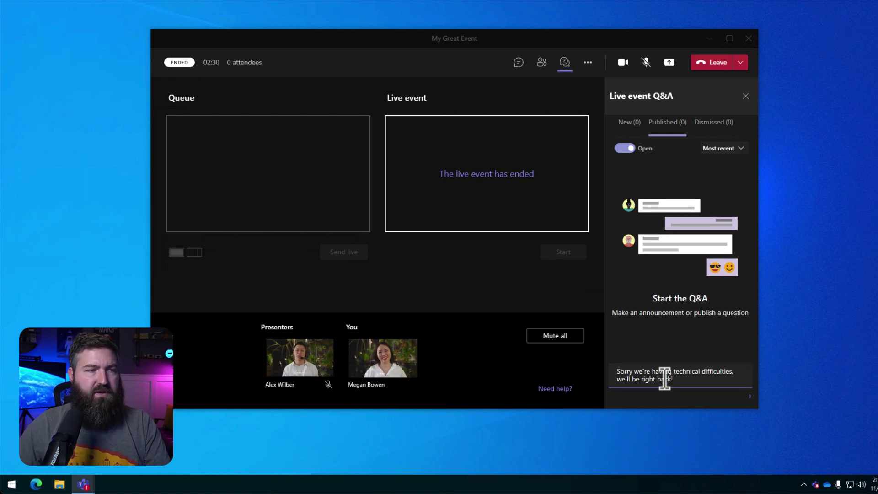
pyautogui.press('Return')
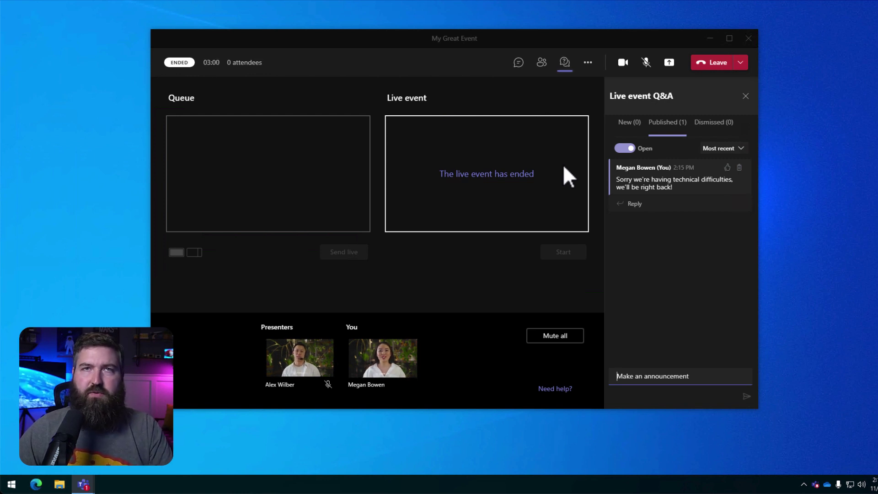
# Restart the ended My Great Event and confirm the restart.
pyautogui.click(589, 67)
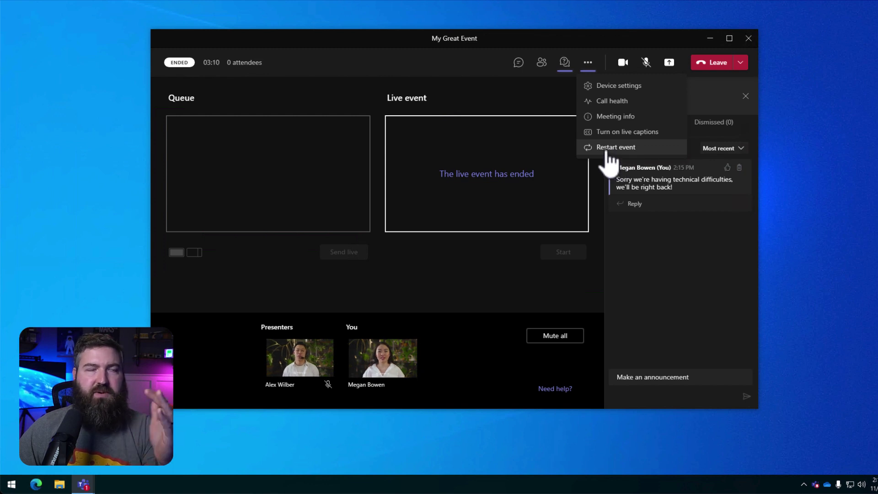
pyautogui.click(653, 148)
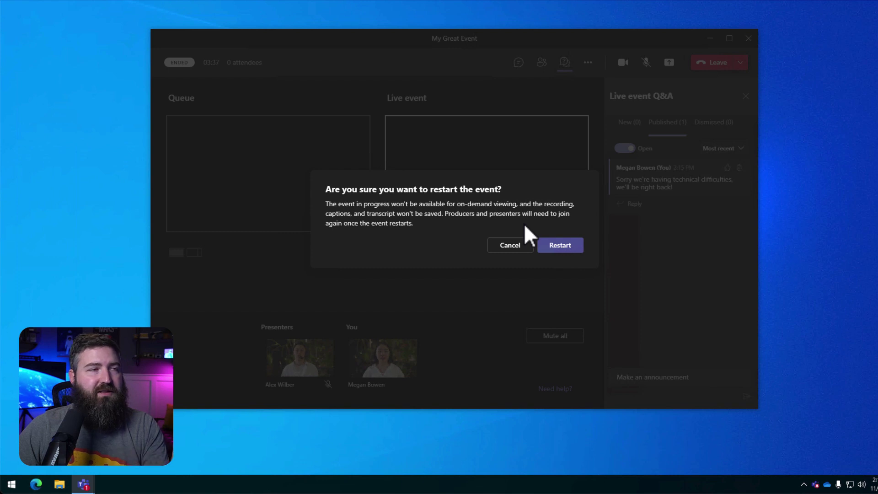
pyautogui.click(563, 247)
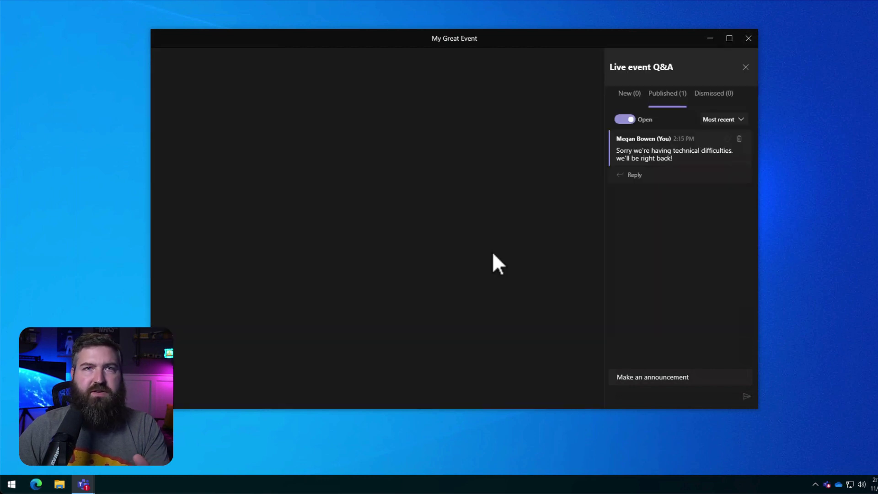
# Skip the call-quality rating and relaunch the Microsoft Teams desktop app.
pyautogui.click(385, 273)
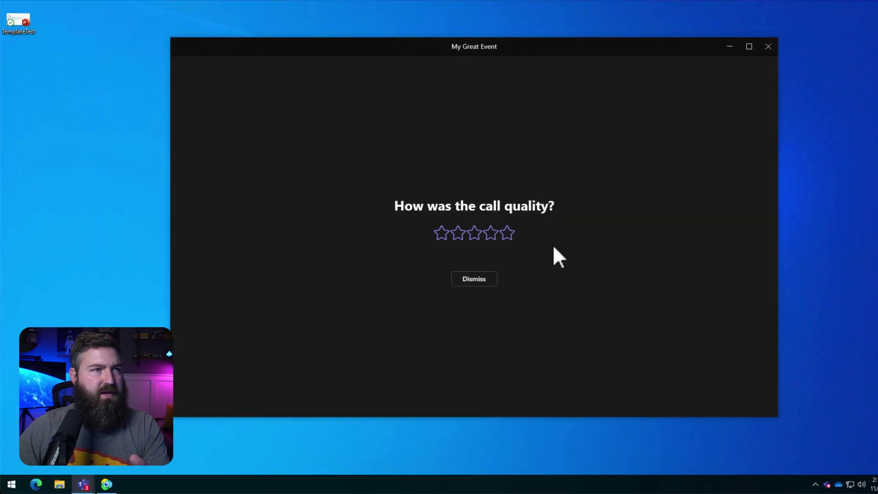
pyautogui.click(481, 277)
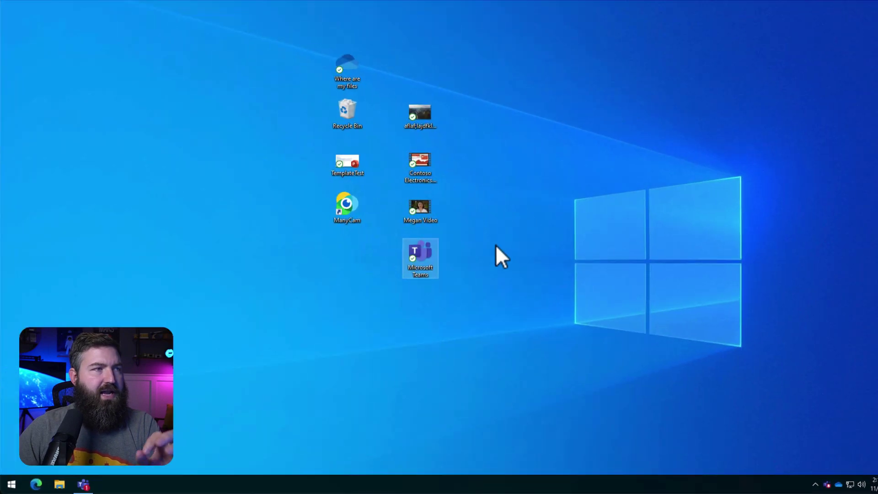
pyautogui.doubleClick(433, 251)
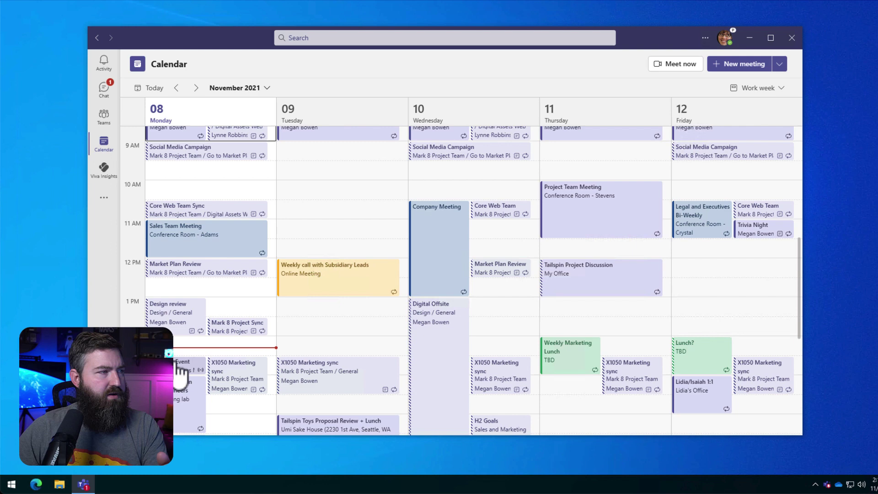
pyautogui.click(181, 371)
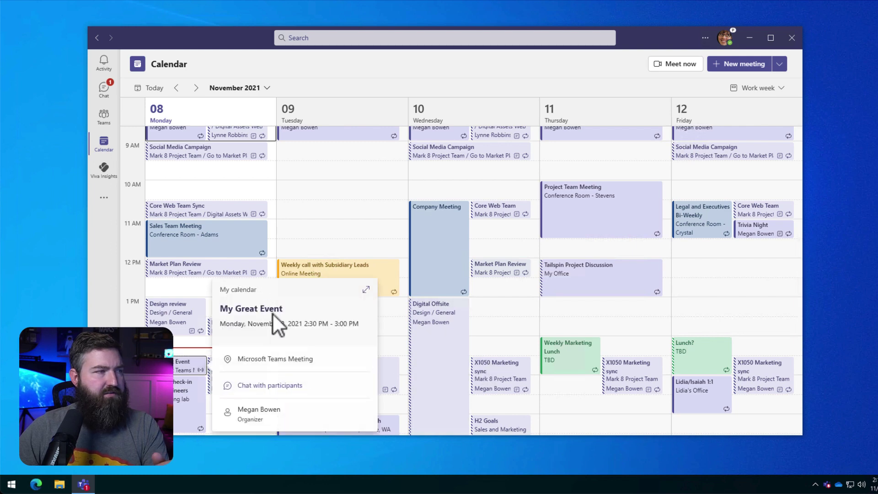
pyautogui.click(366, 289)
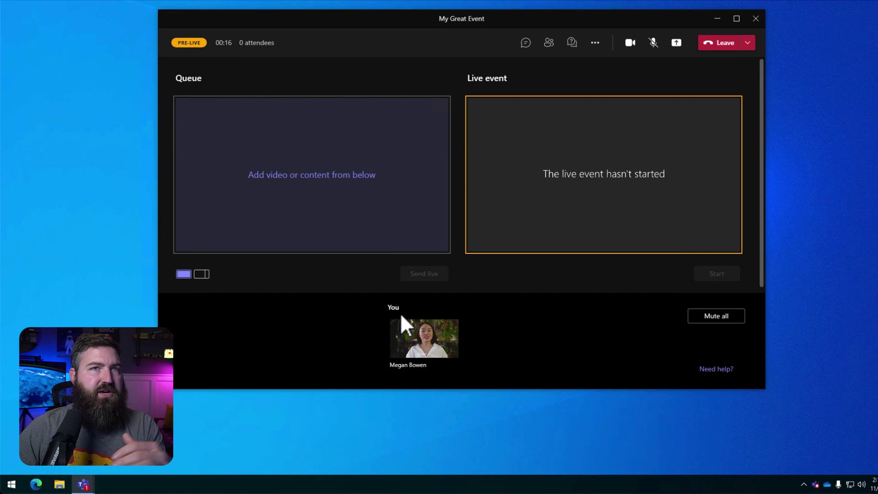
# Send your own video live and start the My Great Event broadcast again.
pyautogui.click(441, 343)
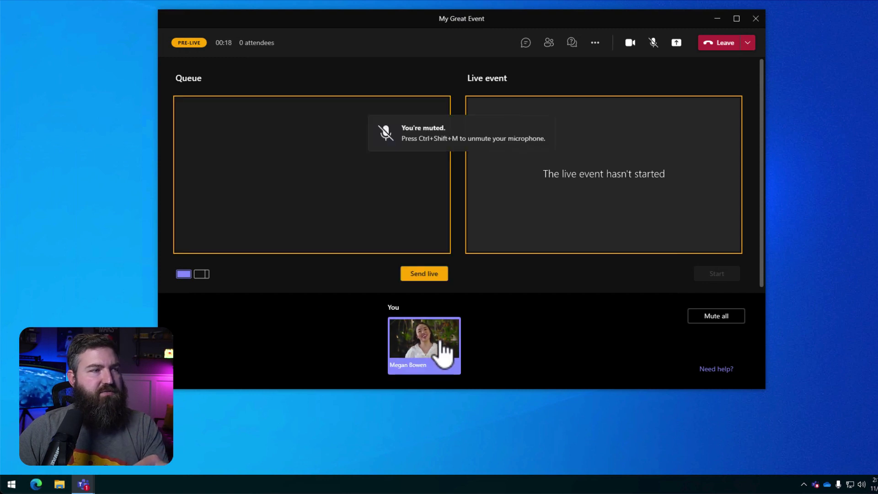
pyautogui.click(421, 276)
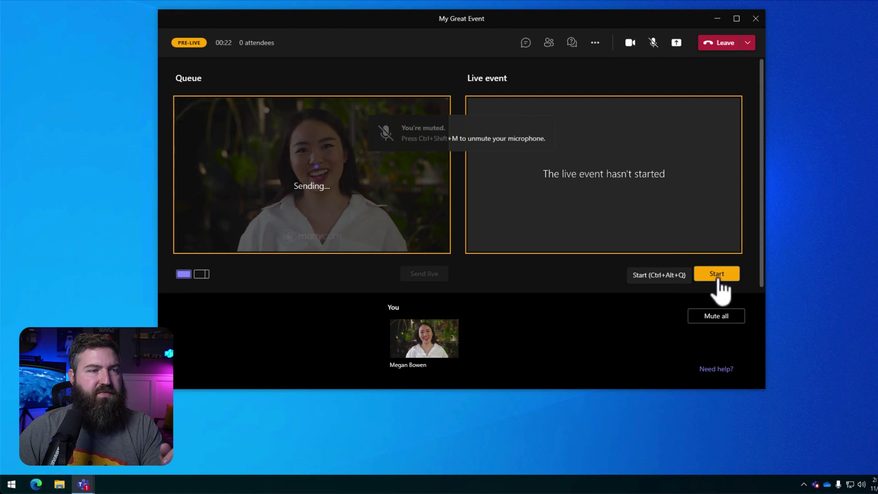
pyautogui.click(717, 276)
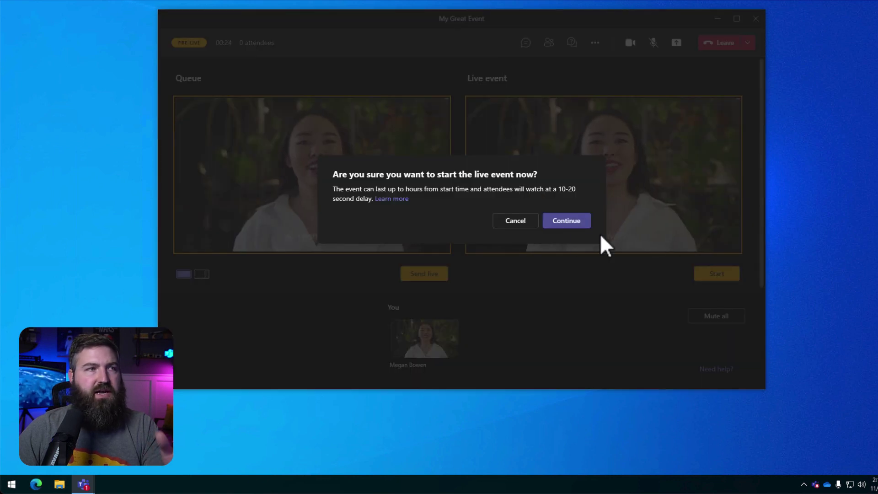
pyautogui.click(565, 222)
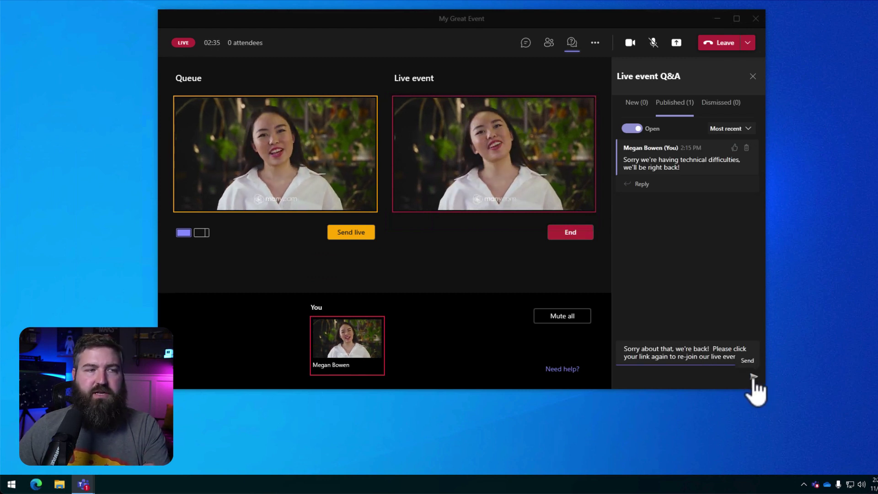
# Publish the 'Sorry about that, we're back!' announcement asking attendees to rejoin with their link.
pyautogui.click(754, 377)
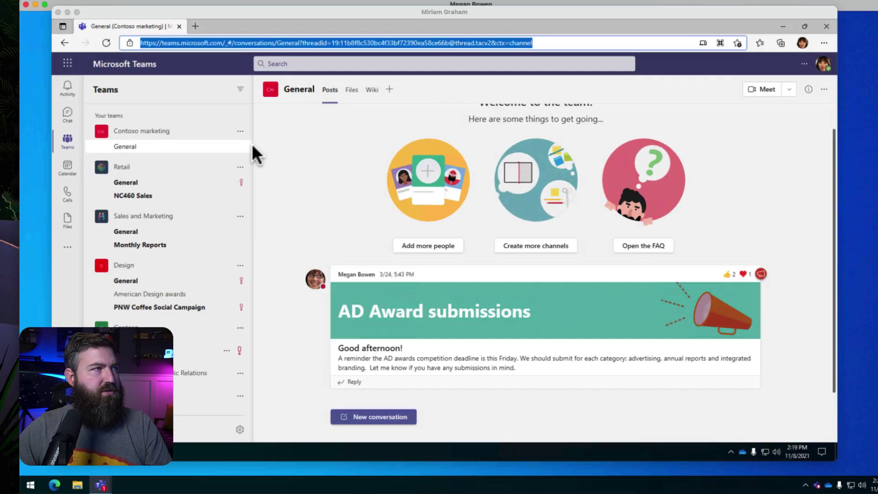
# Open the pasted My Great Event join link in Edge and choose to watch it on the web.
pyautogui.write('https://teams.microsoft.com/l/meetup-join/19%3ameeting_MDc1OWY2ODktY2Q3Mi00MDE1LTg4MzgtMjY4ZThiN2U3ZDQ2%40thread.v2/0?context=%7b%22Tid%22%3a%22ec38af2f-51cb-42ef-846a-2c4d361aa062%22%2c%22Oid%22%3a%22ccb37294-9a44-454e-8391-4015f5d9cd17%22%2c%22IsBroadcastMeeting%22%3atrue%7d&btype=a&role=a')
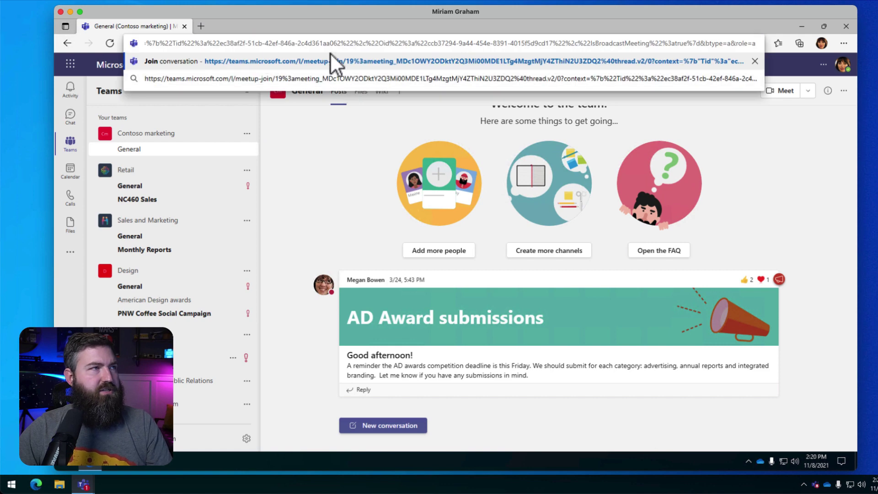
pyautogui.click(330, 54)
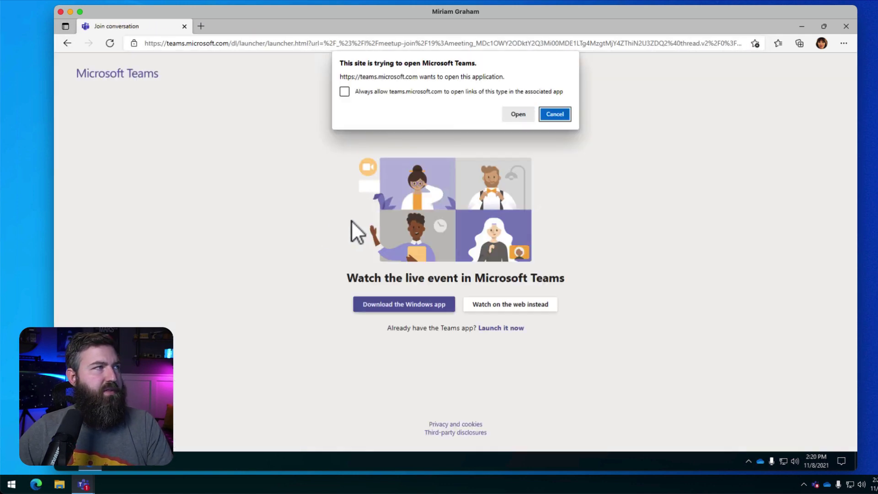
pyautogui.click(544, 304)
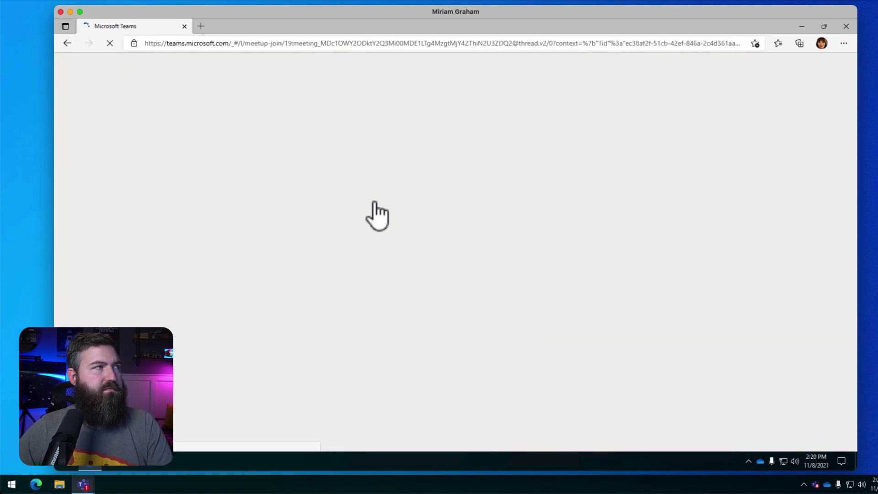